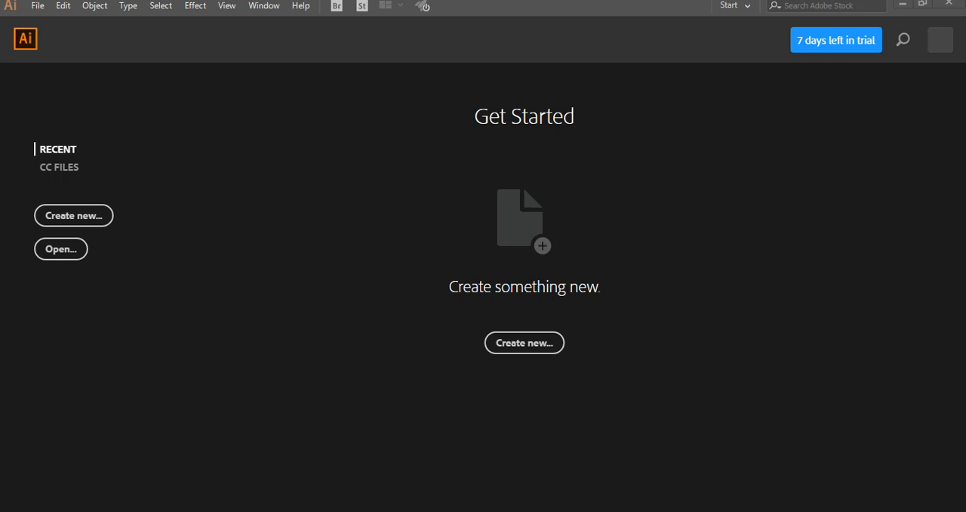
Start setting up a new document
click(75, 219)
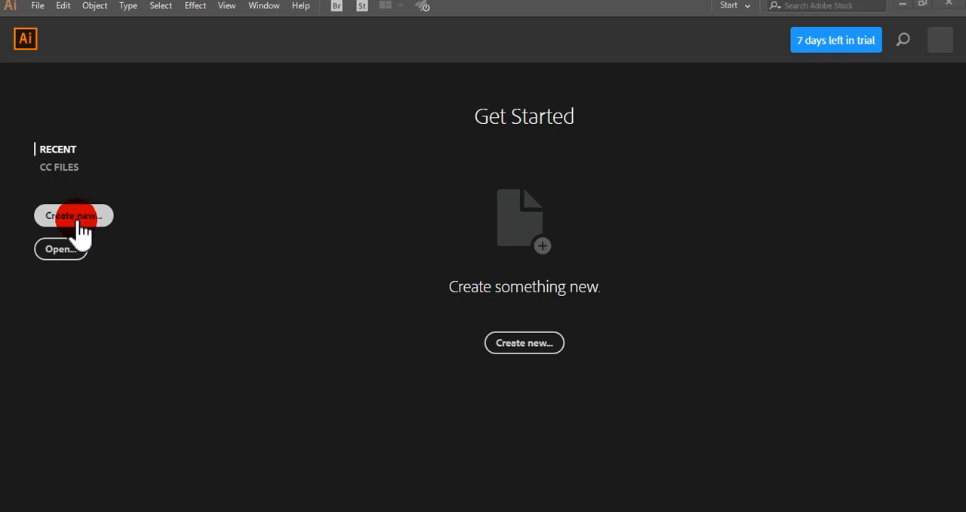
click(520, 344)
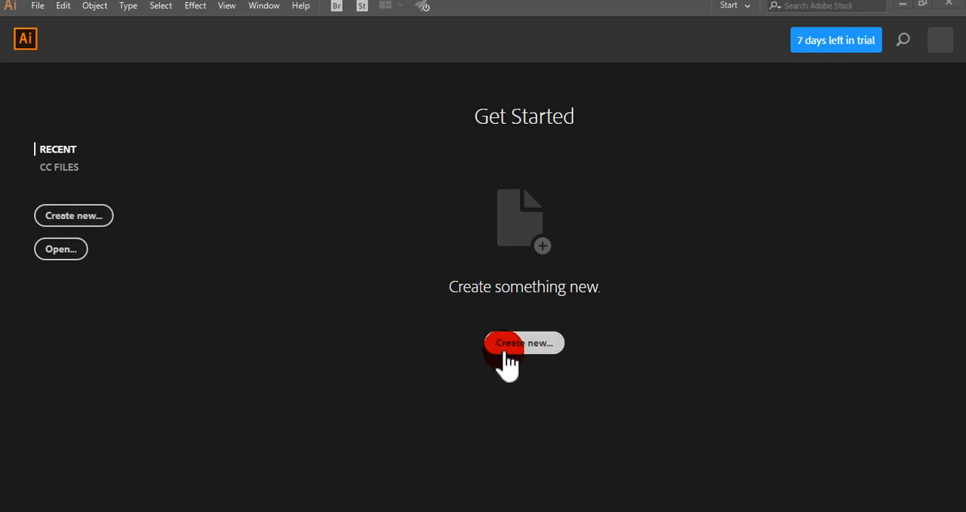
click(551, 343)
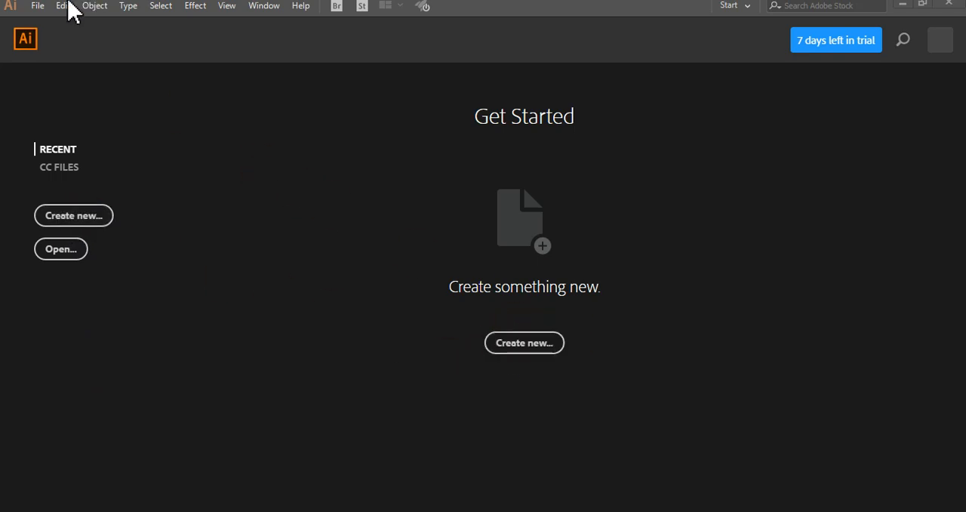
click(39, 7)
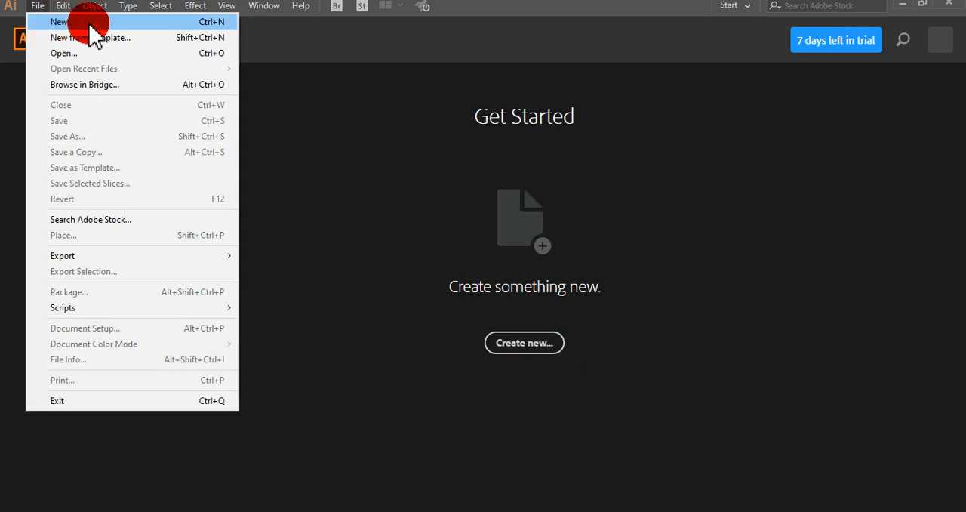
click(515, 347)
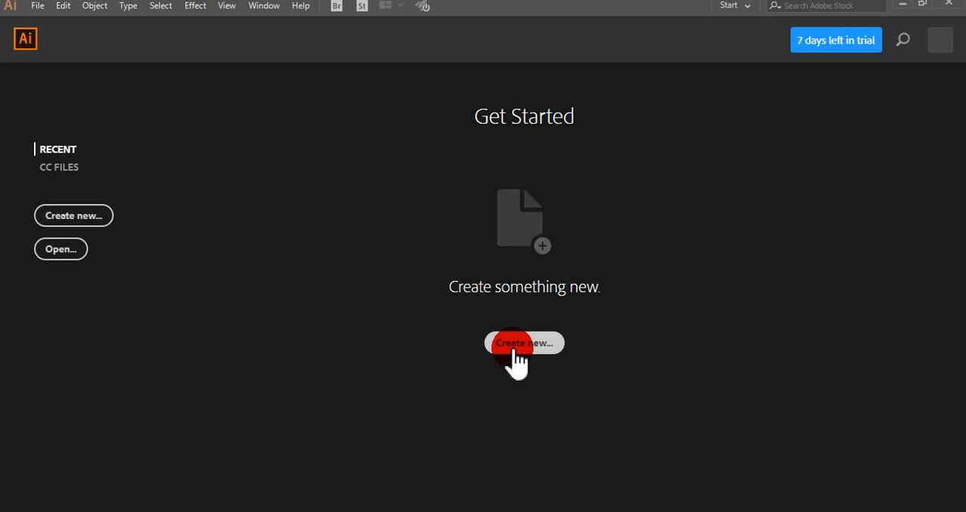
click(515, 346)
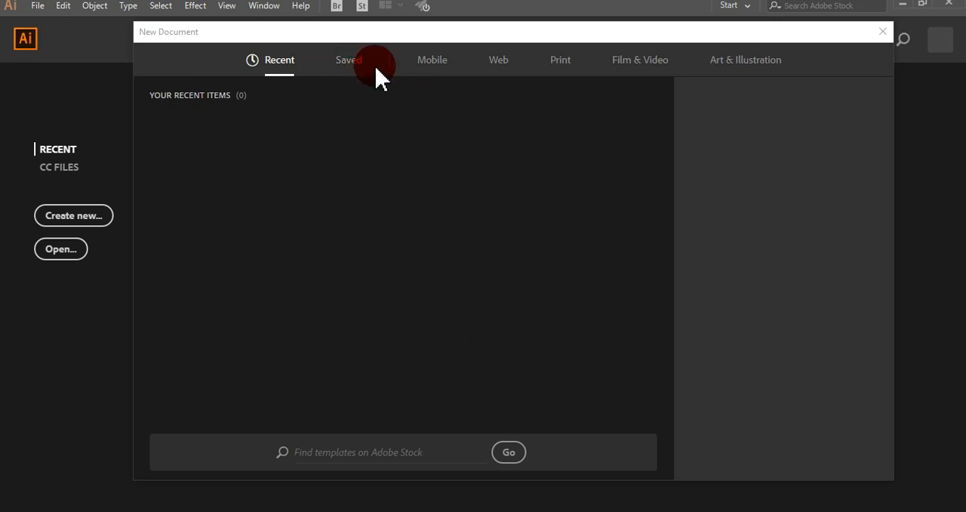
Choose the A4 print preset for the new document and set its units to Centimeters
click(436, 63)
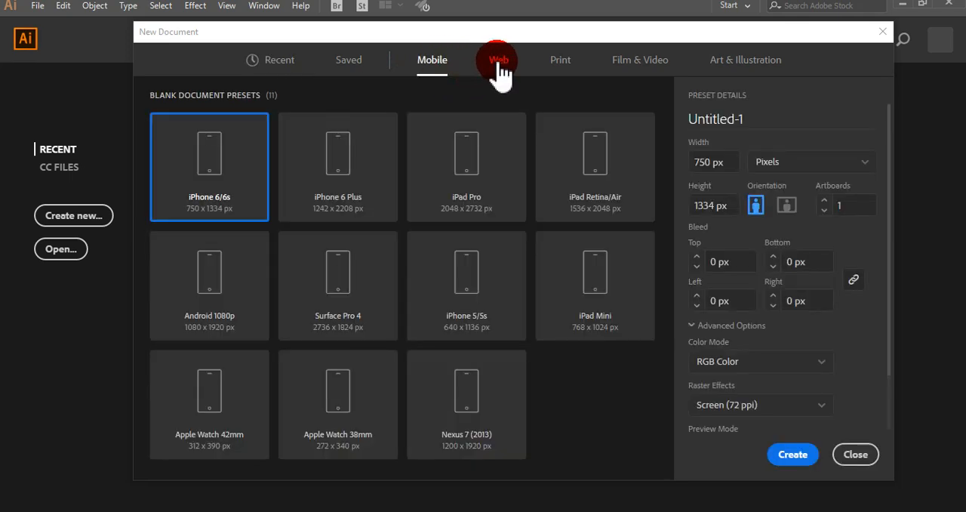
click(498, 66)
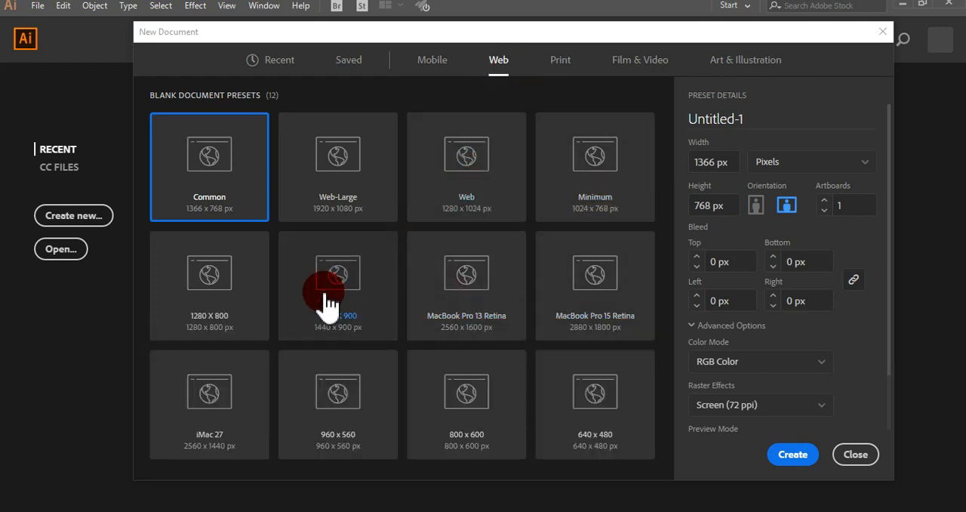
click(565, 73)
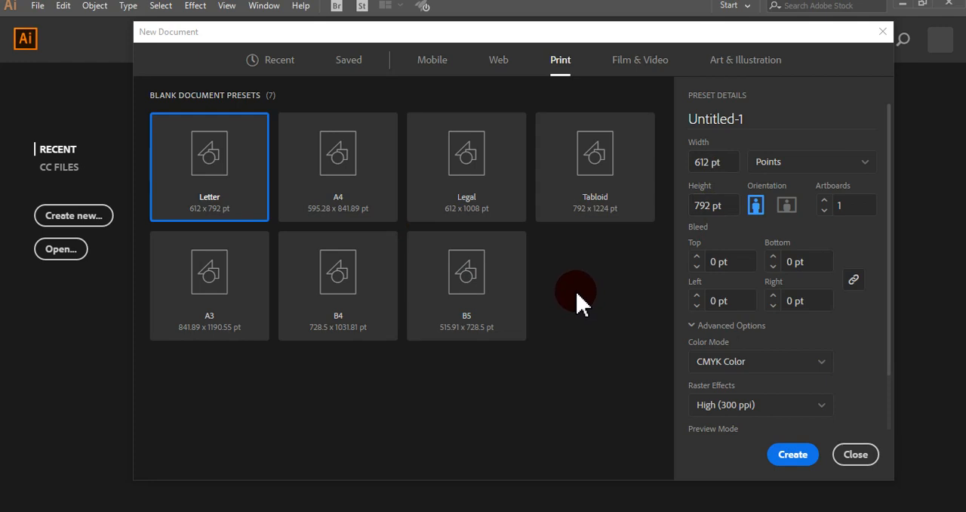
click(361, 198)
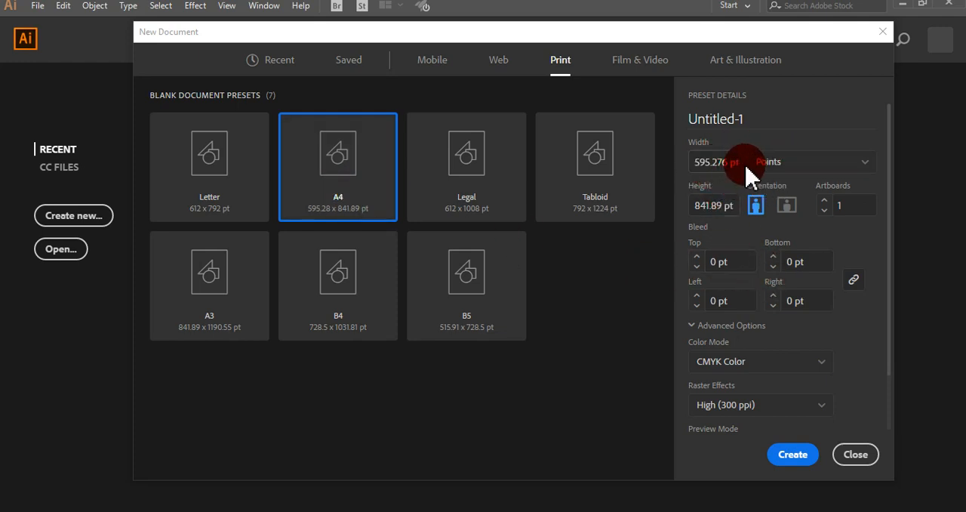
click(782, 170)
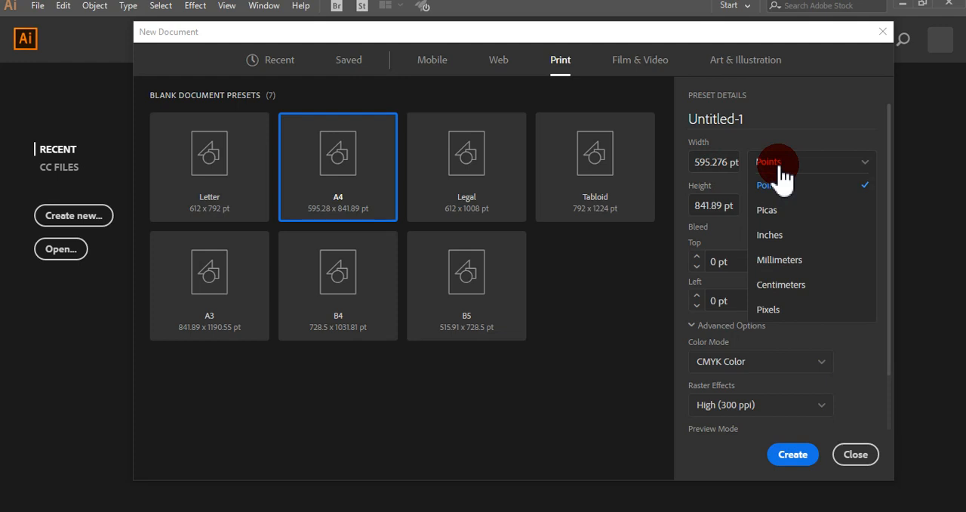
click(785, 287)
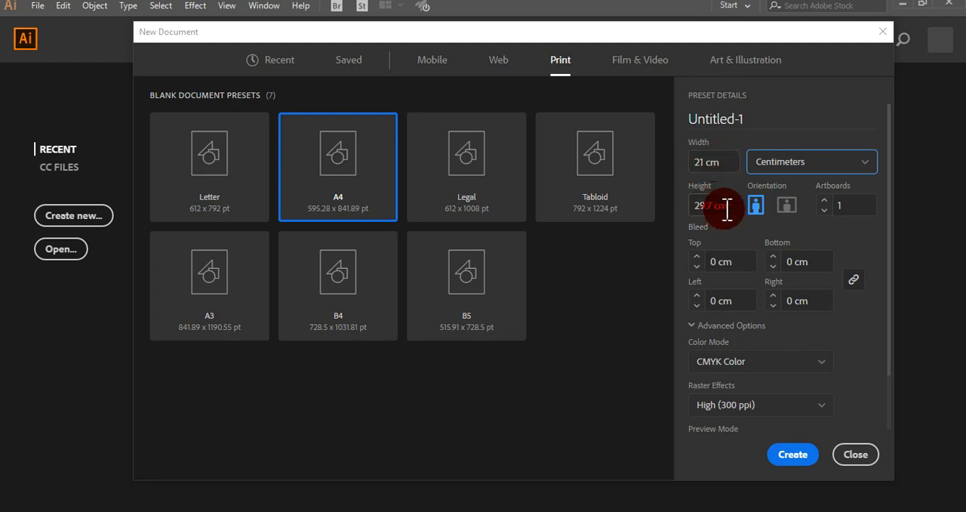
Set the new document to landscape orientation with a 0.2 cm bleed on all sides
click(789, 215)
click(758, 209)
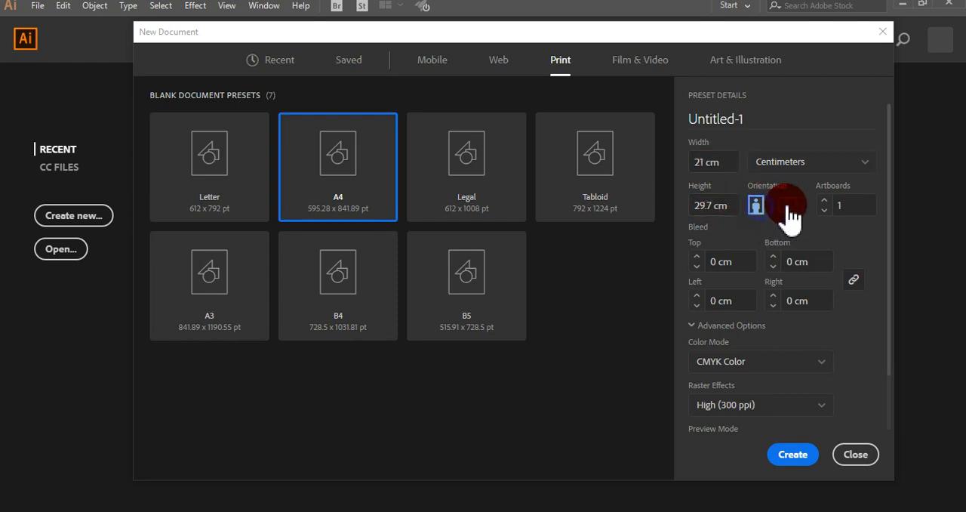
click(789, 215)
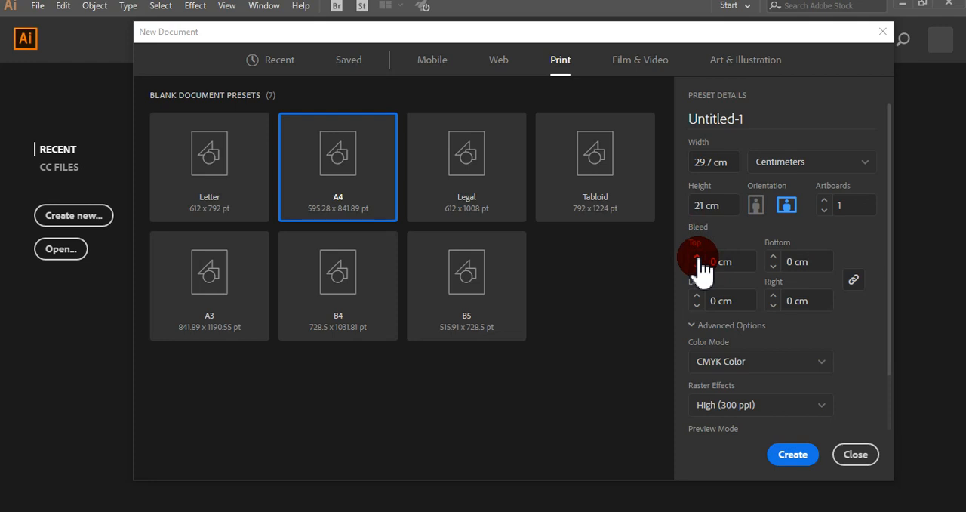
click(698, 257)
click(697, 258)
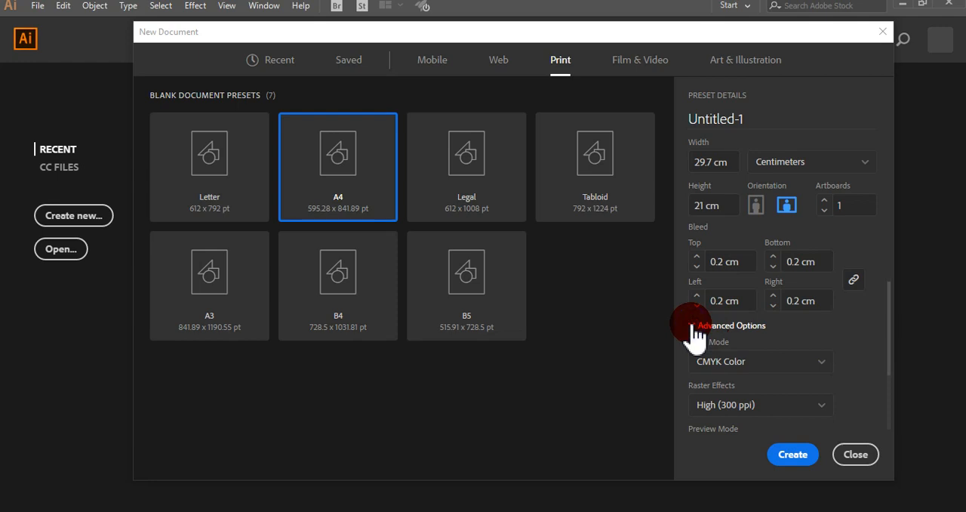
Set the new document's color mode to RGB Color and check the available raster effects resolutions
scroll(694, 332, down, 2)
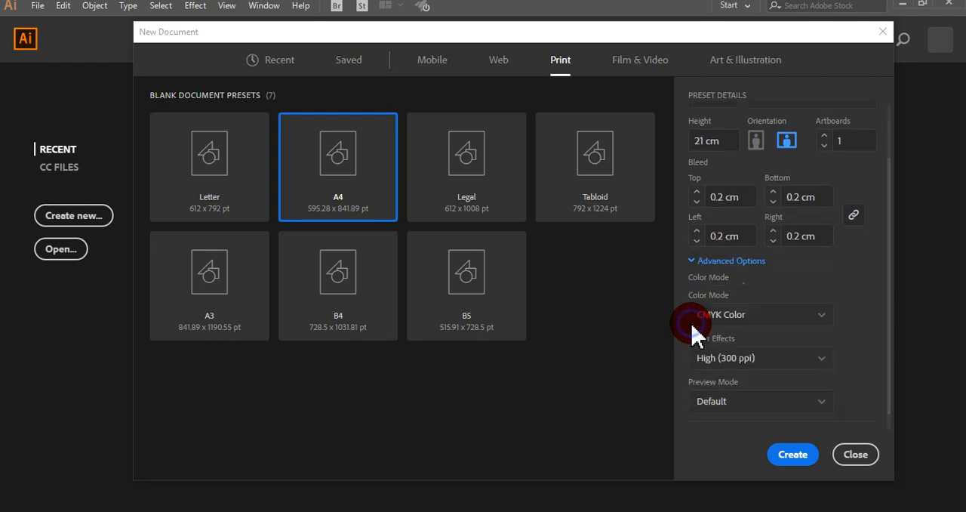
click(738, 300)
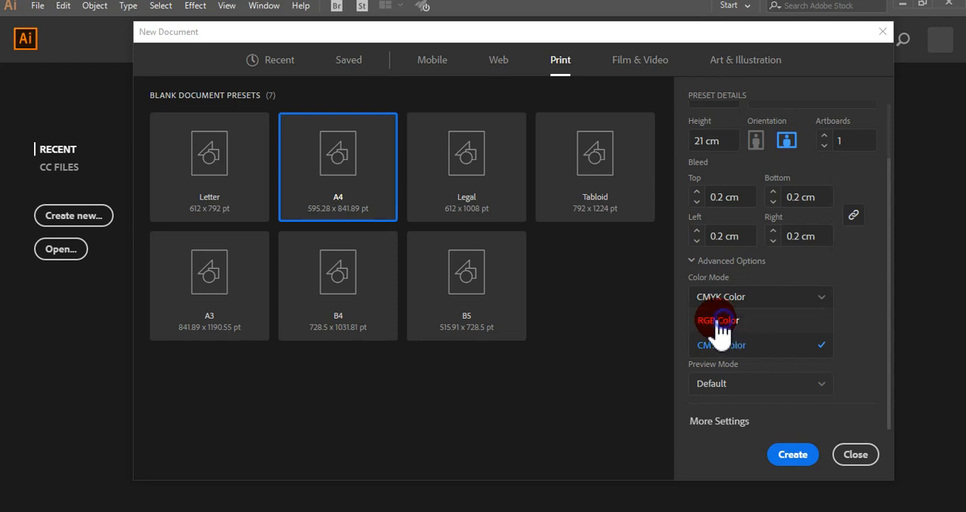
click(718, 320)
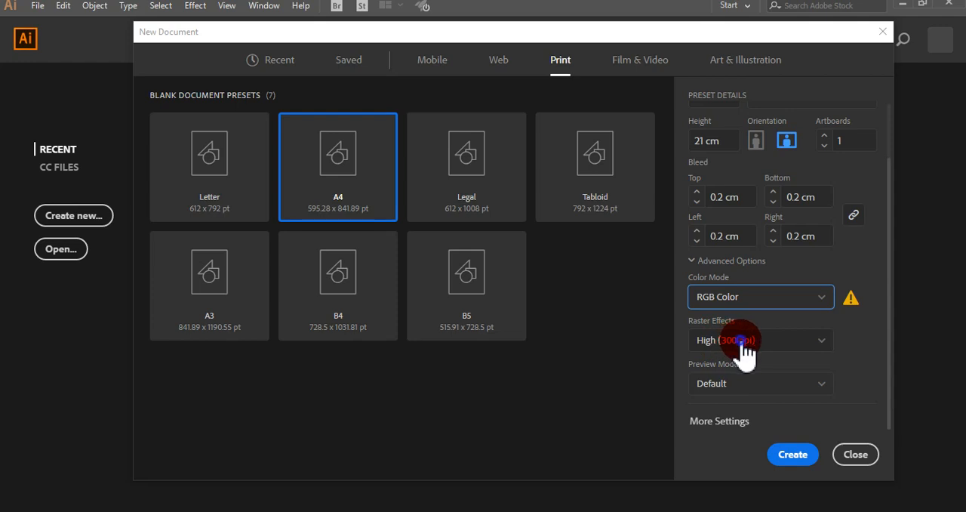
click(744, 344)
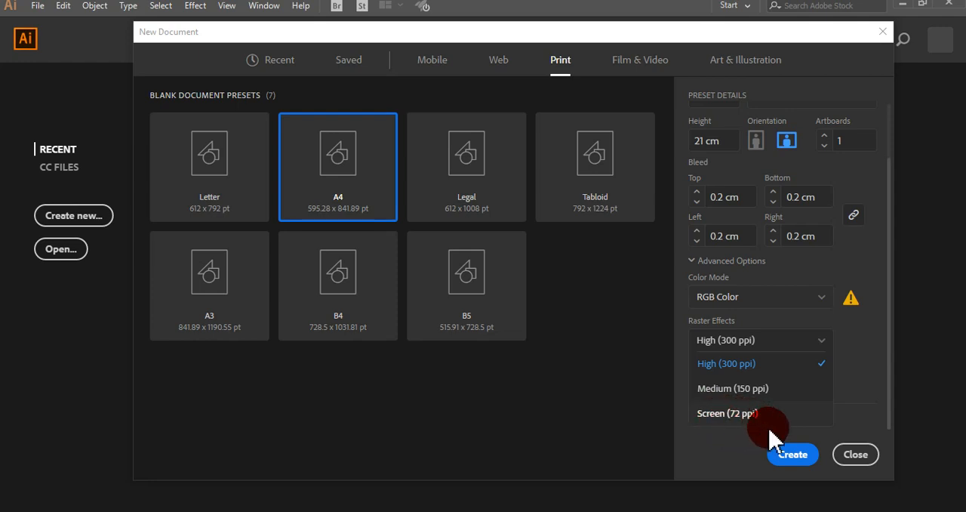
click(714, 451)
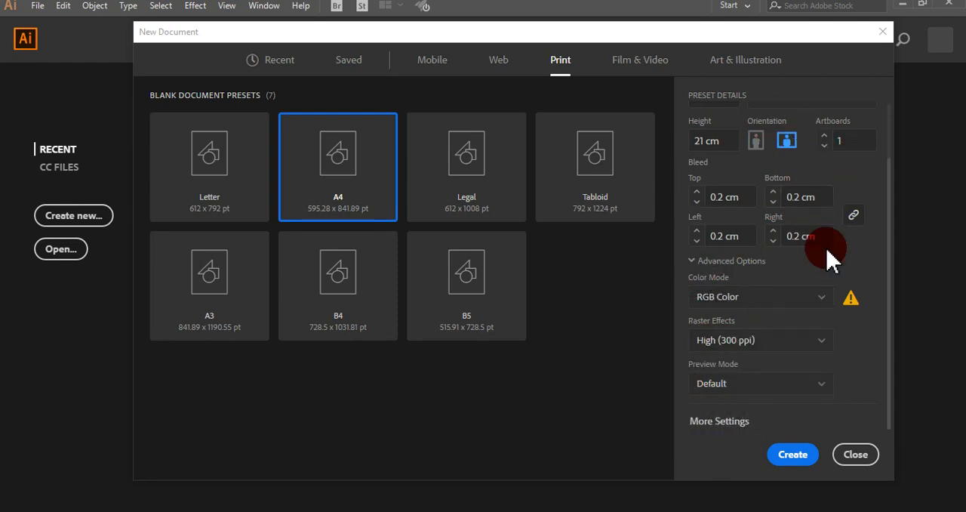
Create the document and dismiss the welcome tour
click(790, 457)
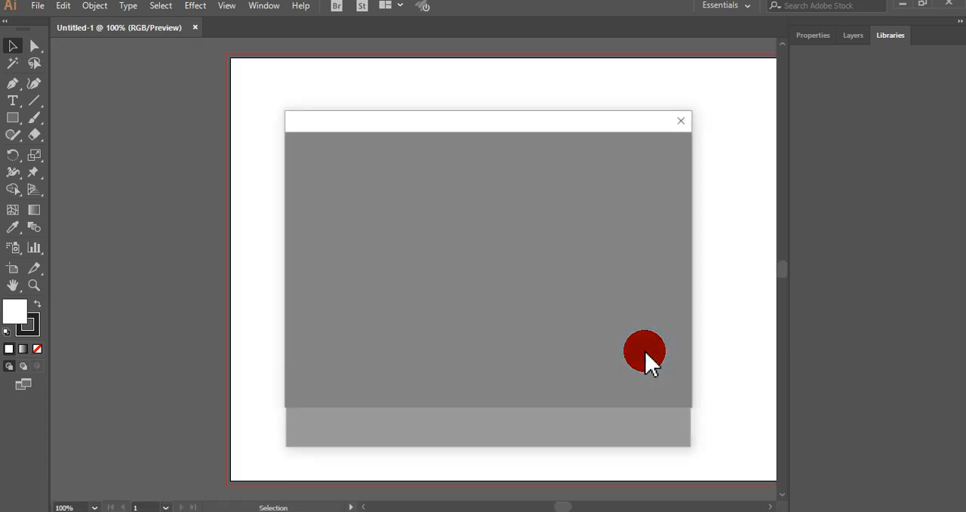
click(684, 119)
key(ctrl+minus)
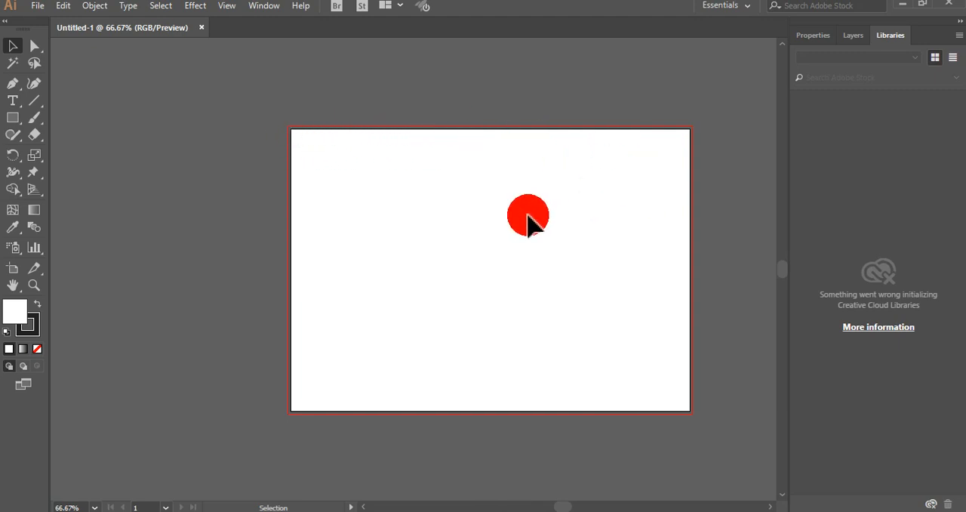
key(ctrl+minus)
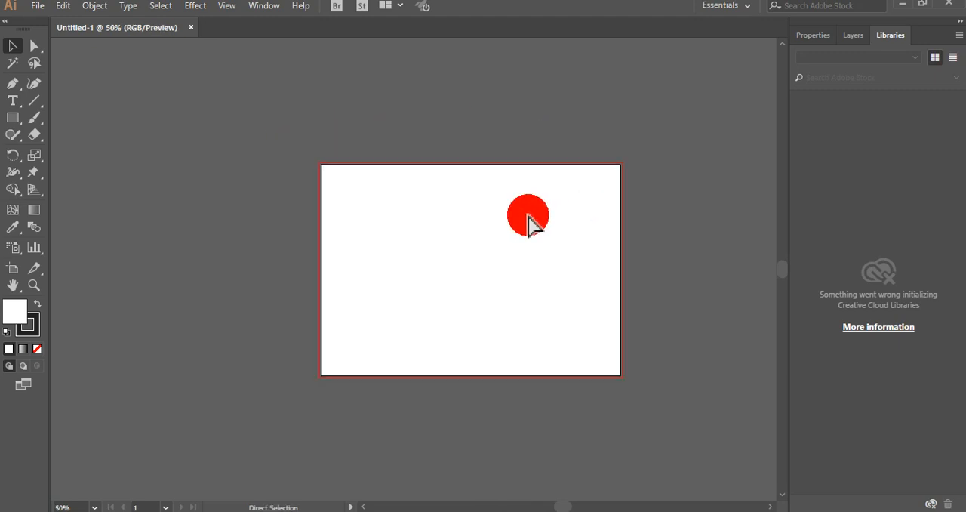
key(p)
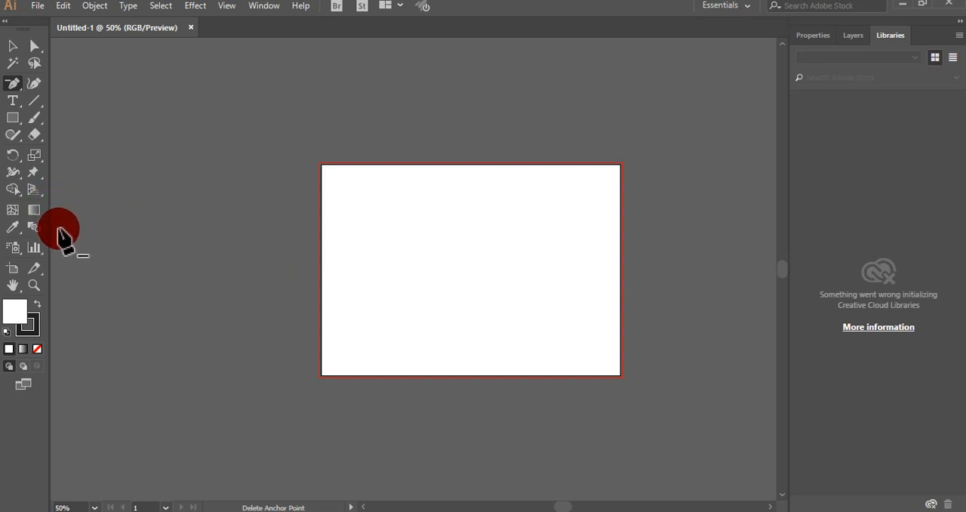
click(14, 270)
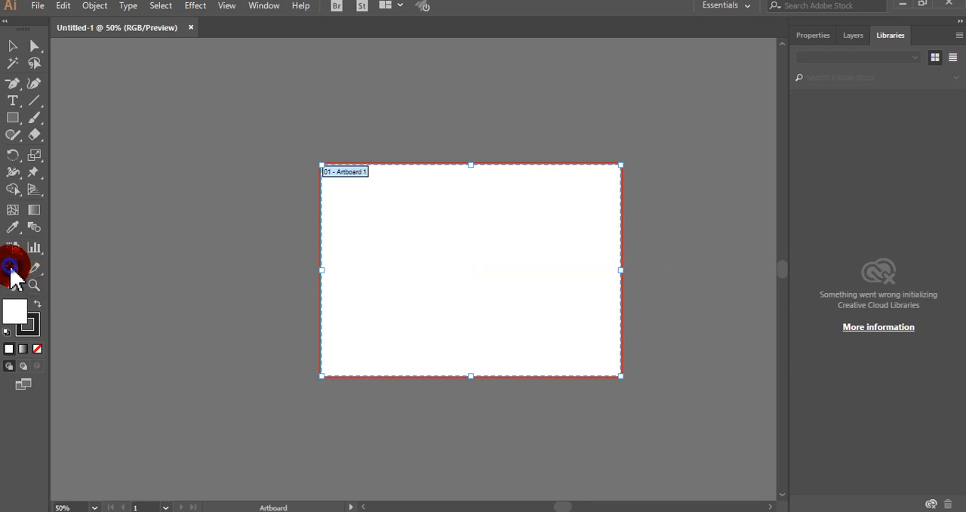
click(12, 46)
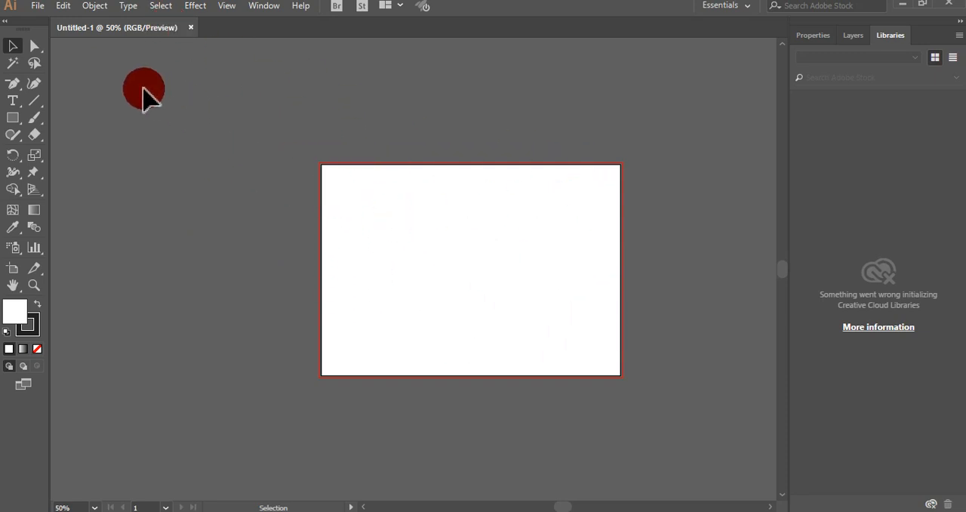
Enter artboard editing mode through the document setup settings
click(39, 9)
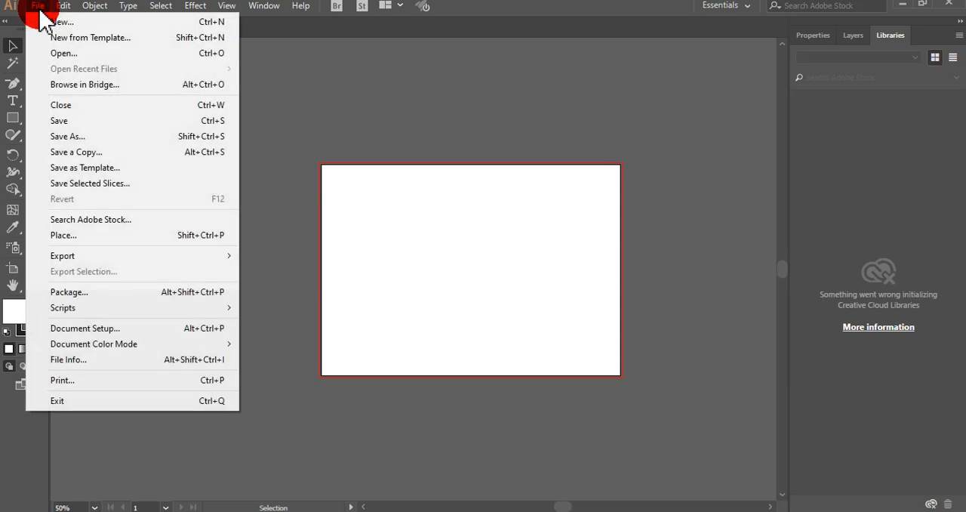
click(108, 328)
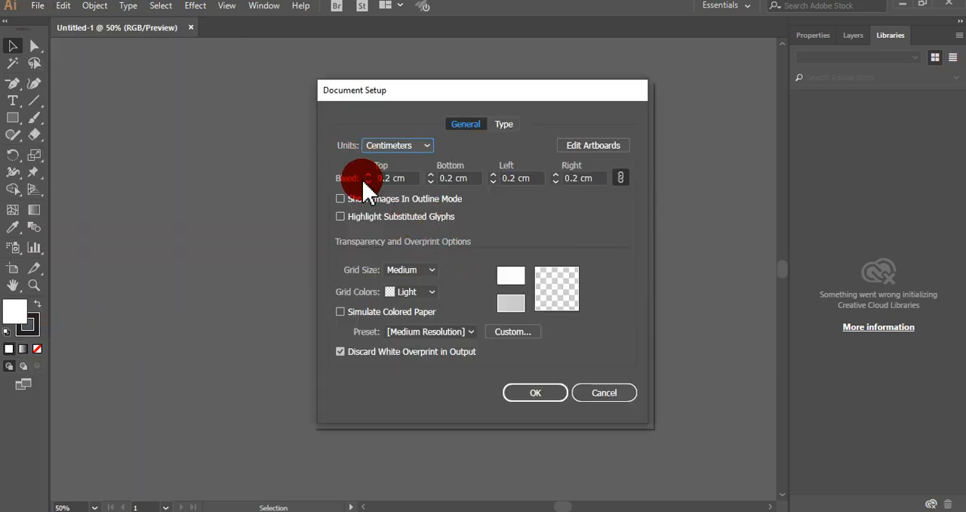
click(593, 147)
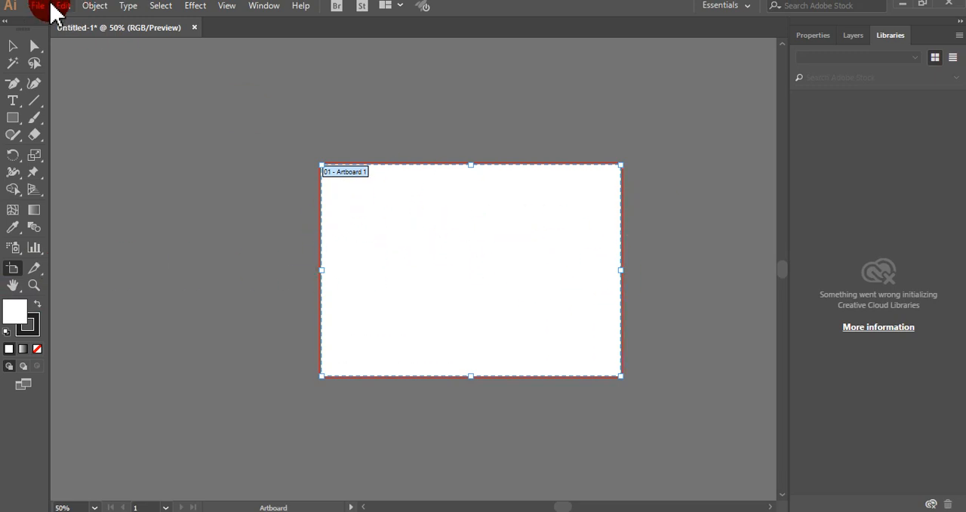
click(36, 7)
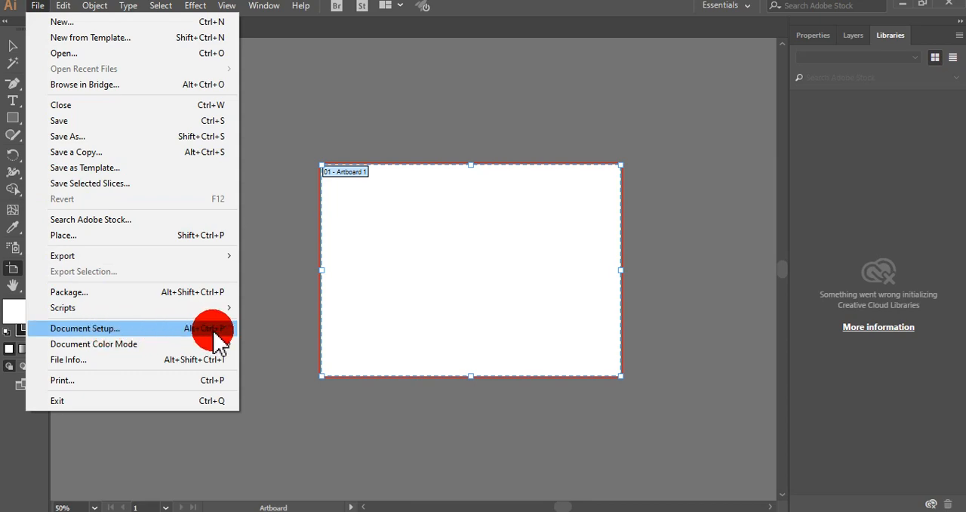
click(282, 27)
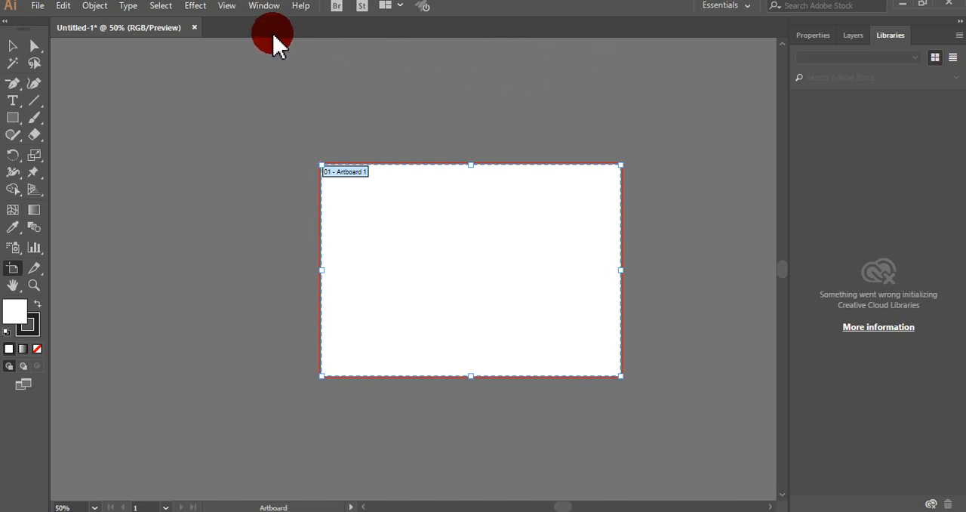
Show the rulers and narrow the artboard to about 20 cm wide by moving its right edge inward
click(224, 9)
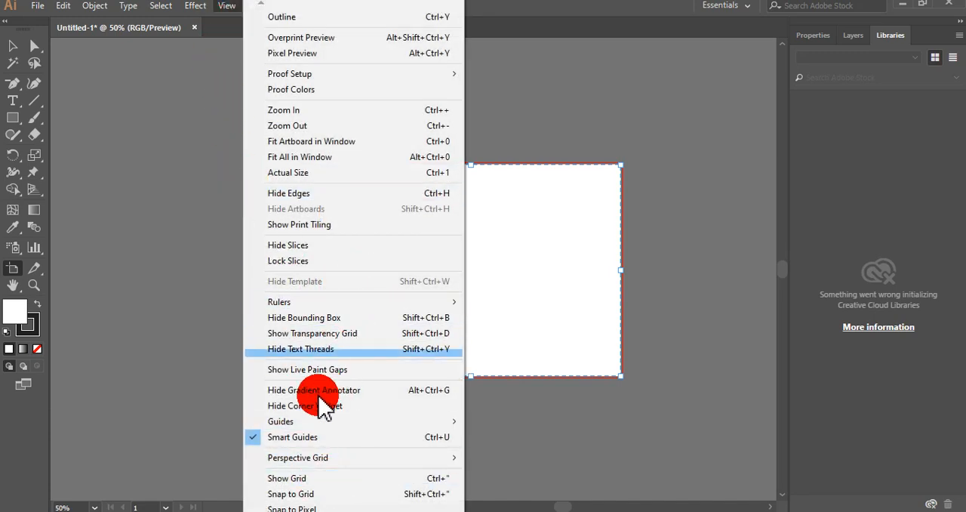
mouse_move(314, 306)
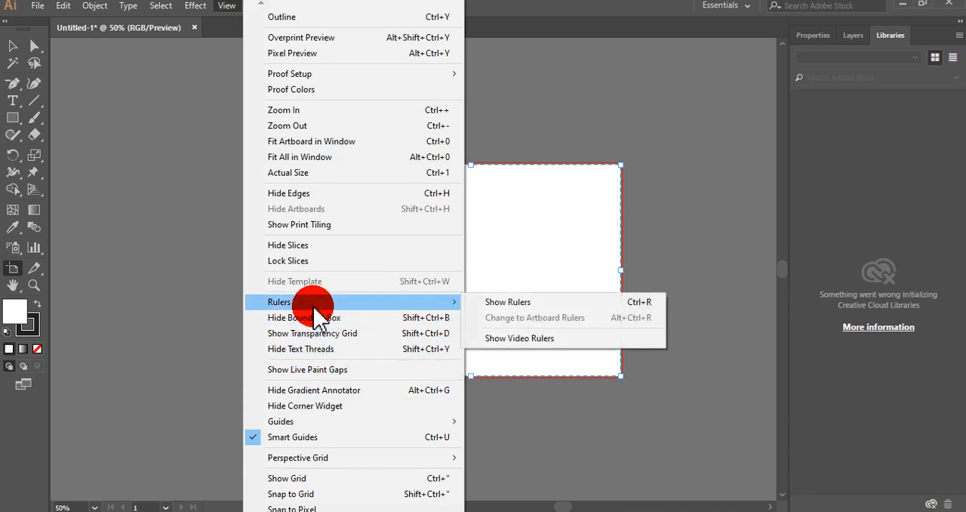
click(504, 303)
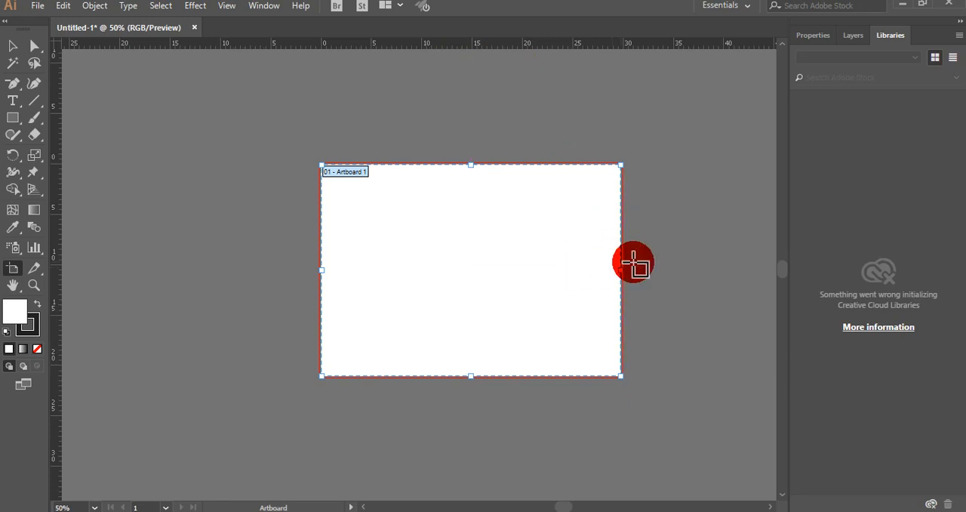
drag(624, 273, 522, 271)
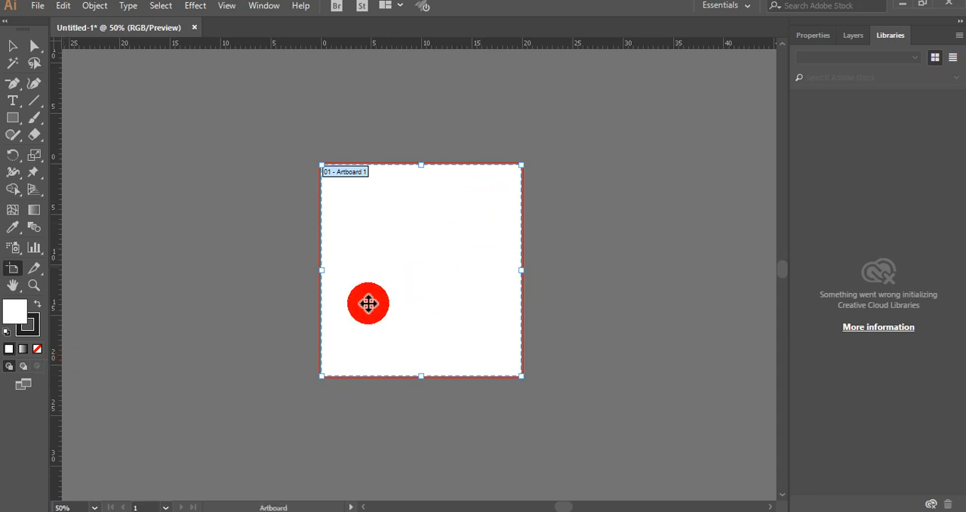
Widen the artboard to about 30 cm by moving its right edge outward, and leave artboard editing mode
drag(521, 270, 624, 269)
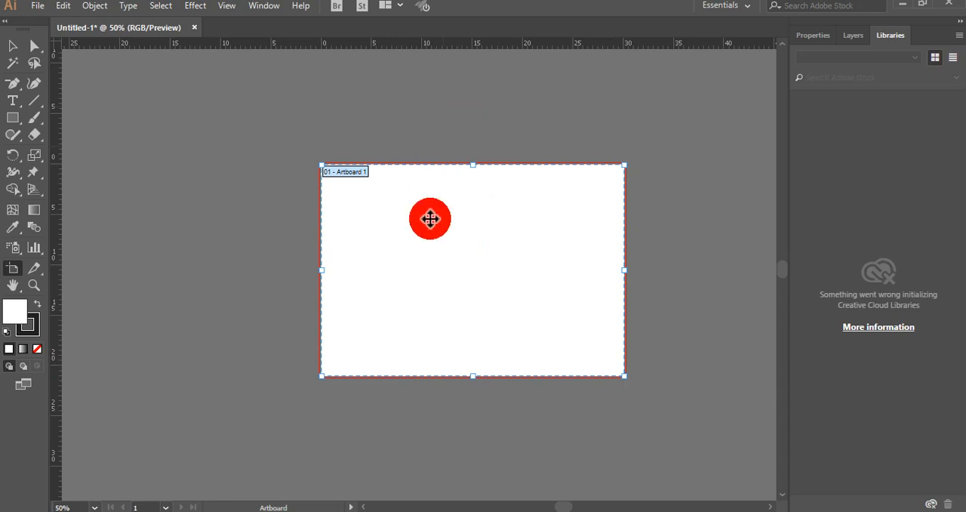
click(13, 45)
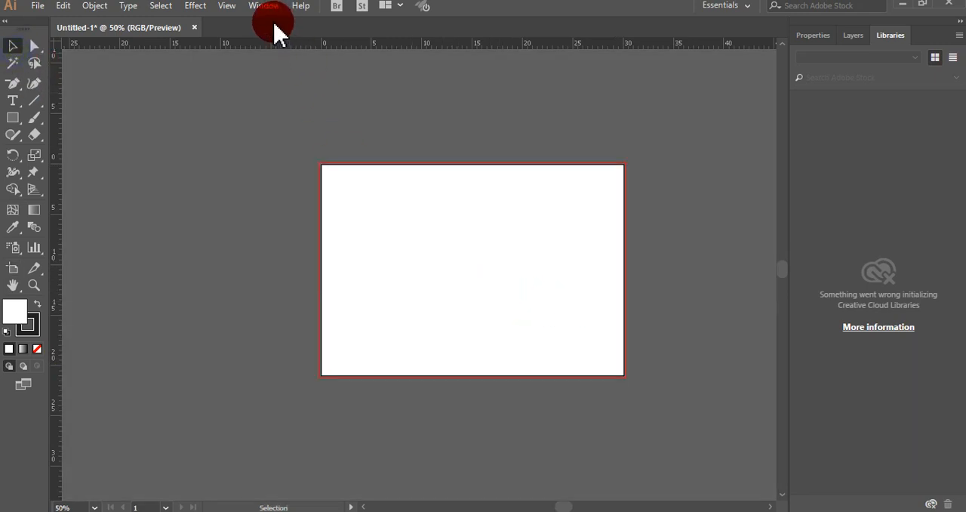
Show the document grid
click(235, 11)
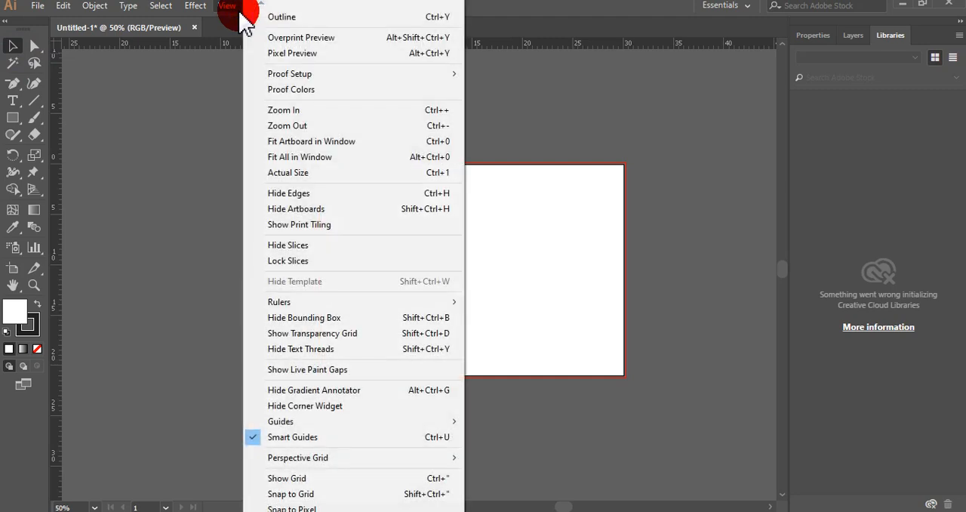
click(234, 13)
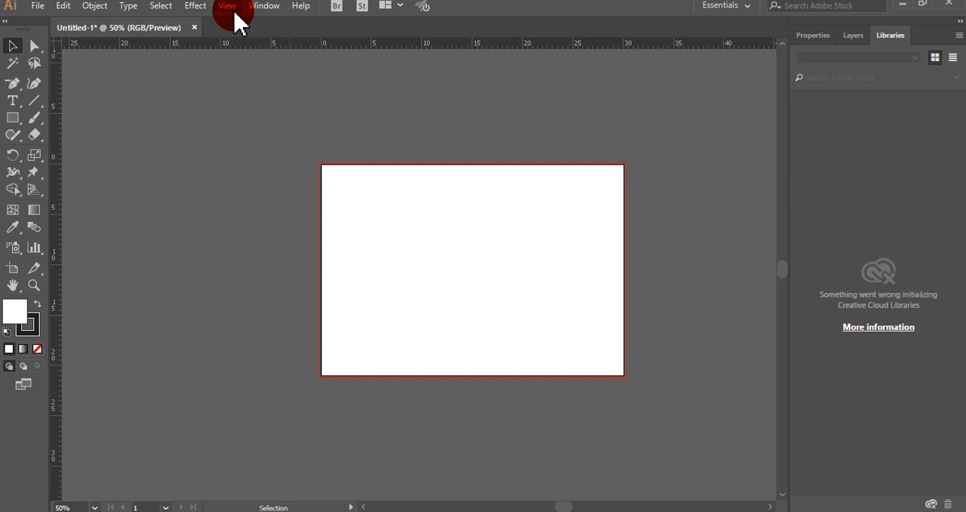
click(228, 6)
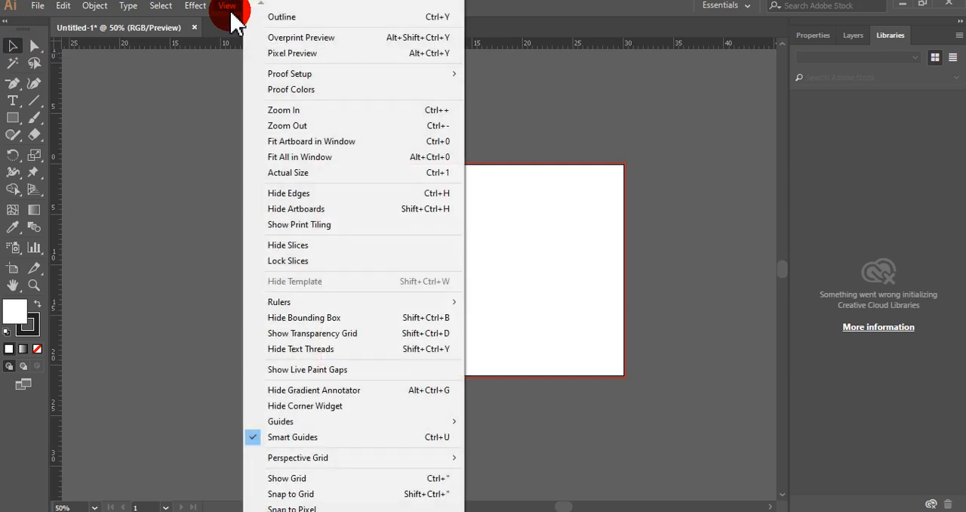
click(325, 482)
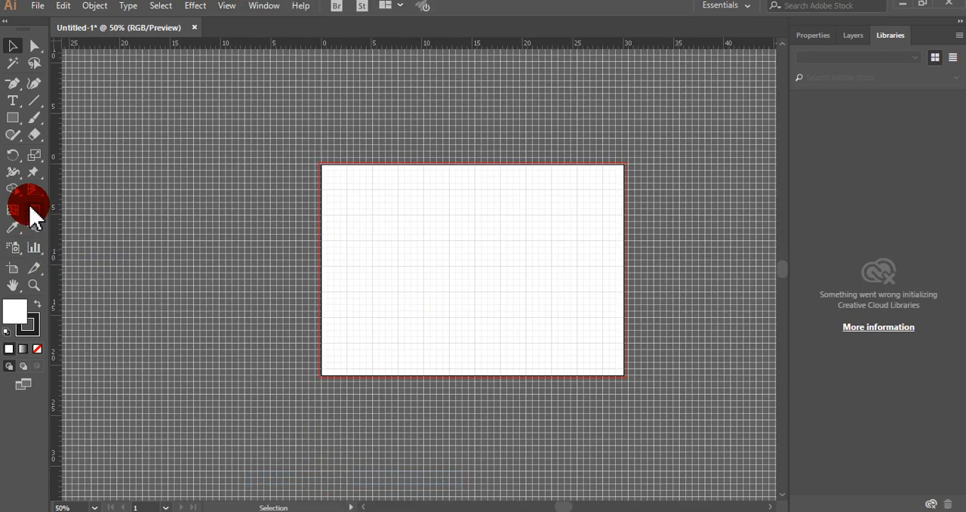
Draw a closed dome shape about 7.8 cm wide in the artboard's left half with the Pen tool, with a curved top and straight base, and deselect it
click(21, 86)
click(72, 83)
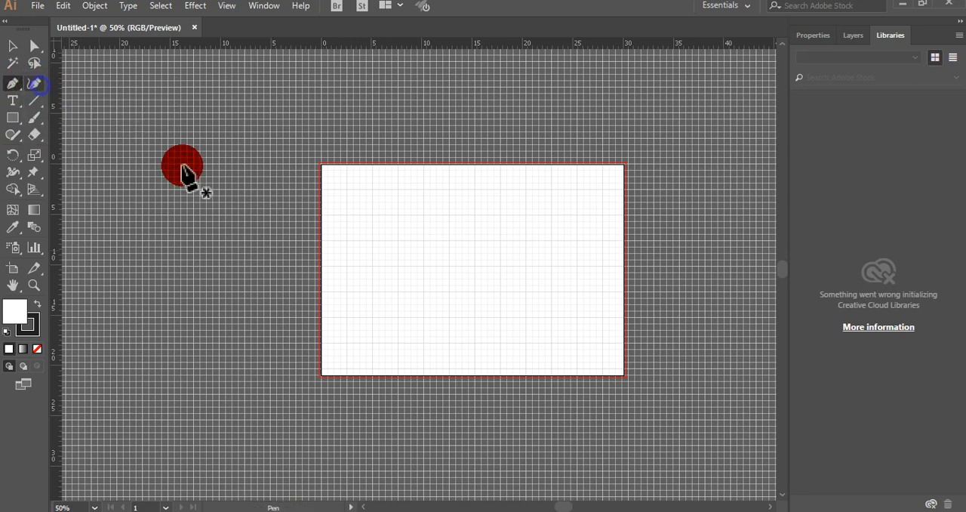
click(370, 292)
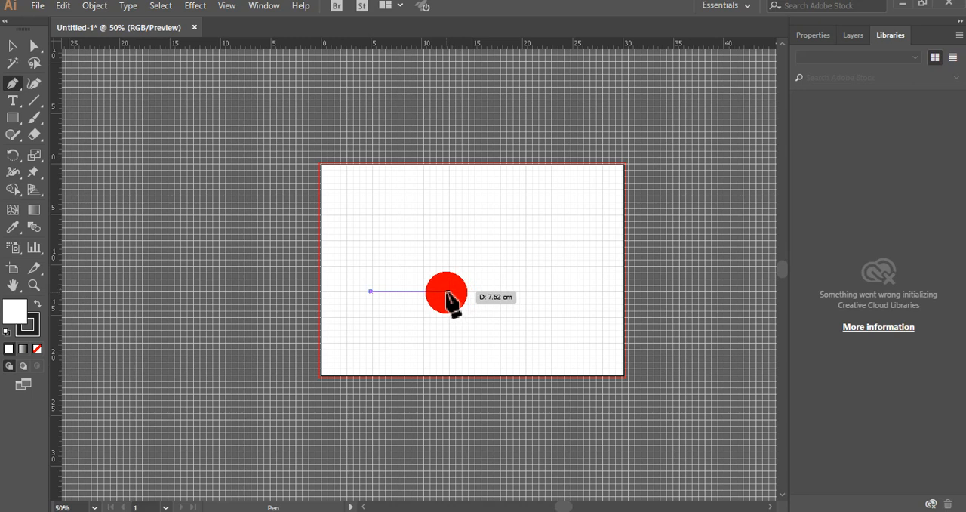
drag(449, 292, 482, 347)
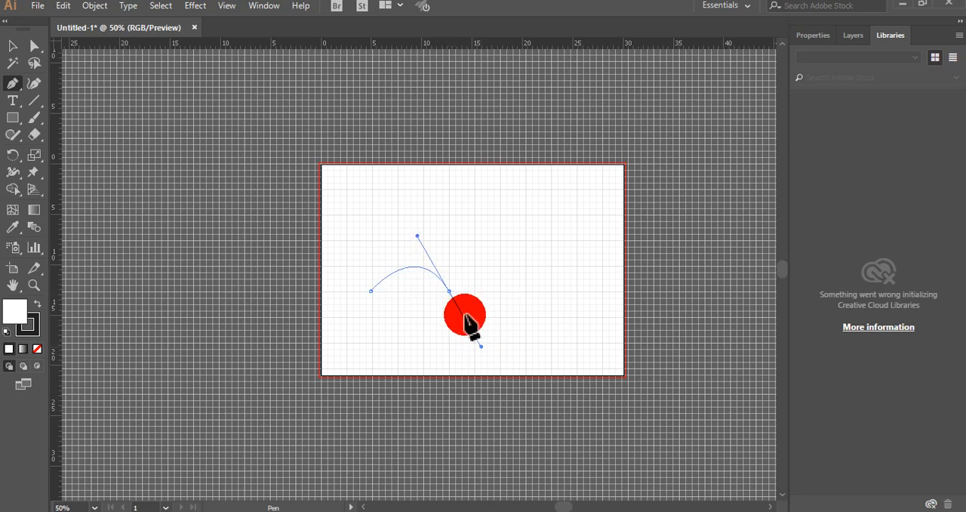
click(370, 291)
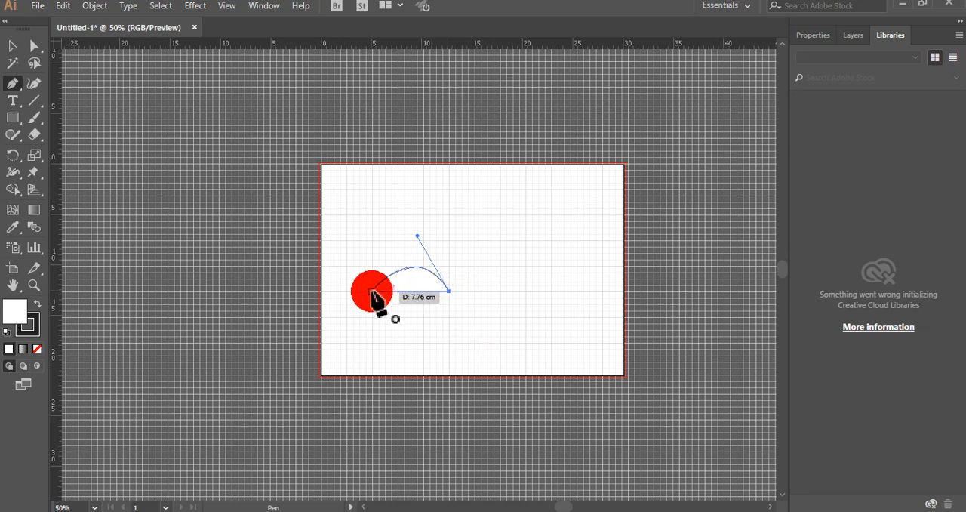
click(12, 46)
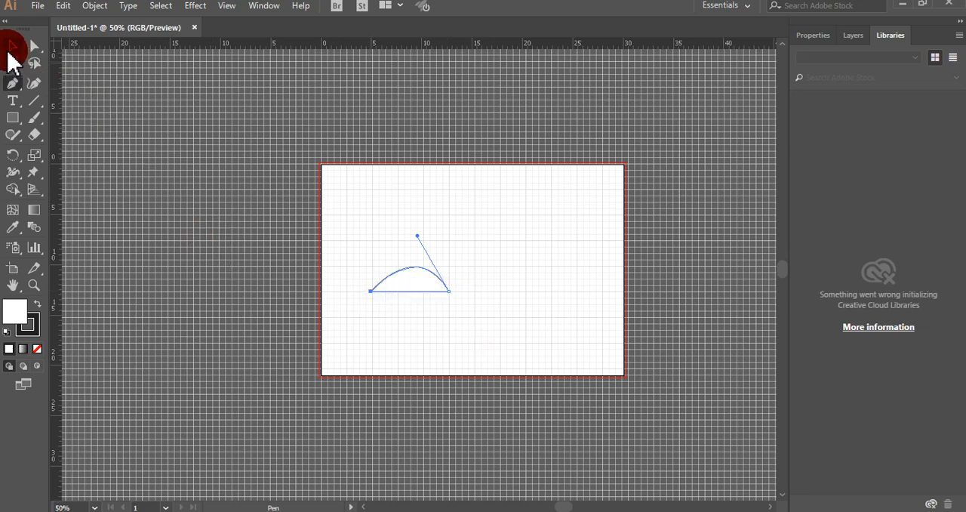
click(510, 328)
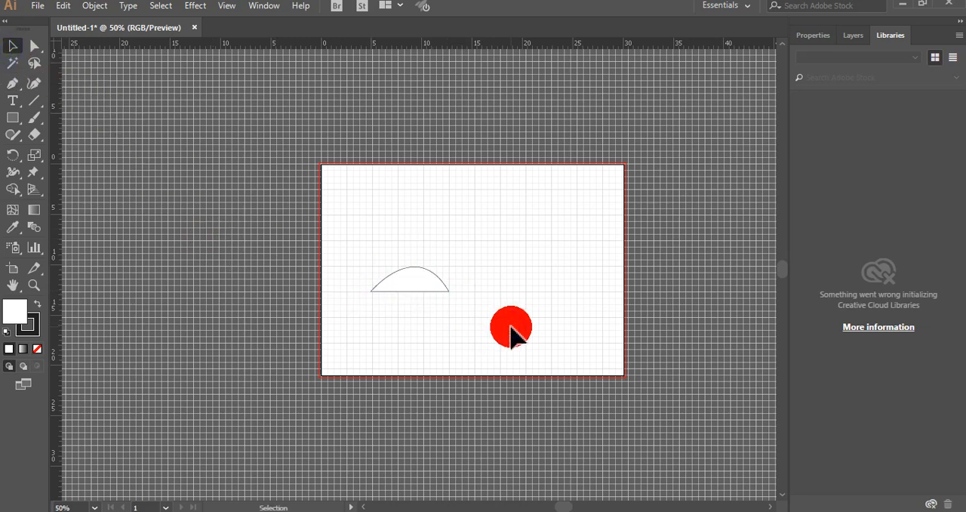